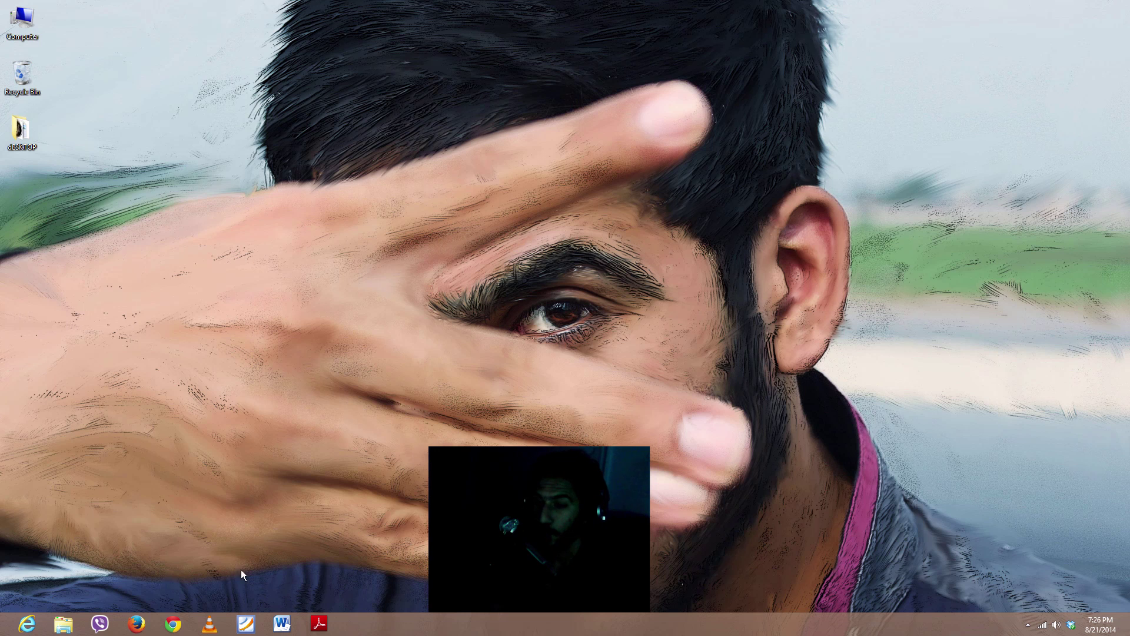
# Step: Open Chrome and run a Google search for 'ultrasurf'
pyautogui.click(174, 624)
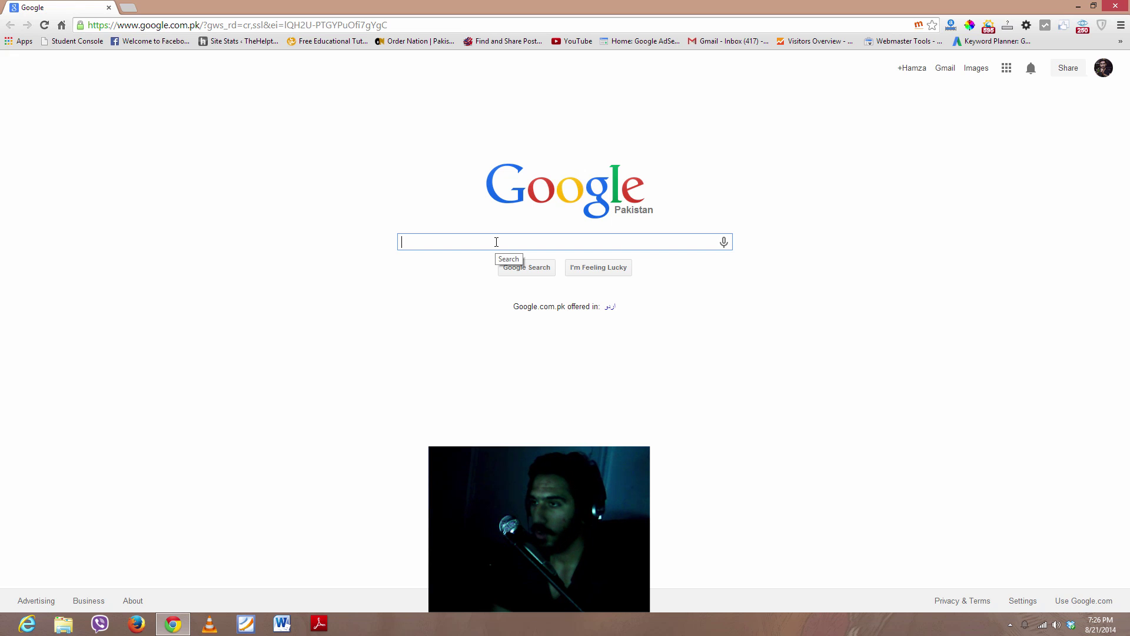
pyautogui.write('u')
pyautogui.write('l')
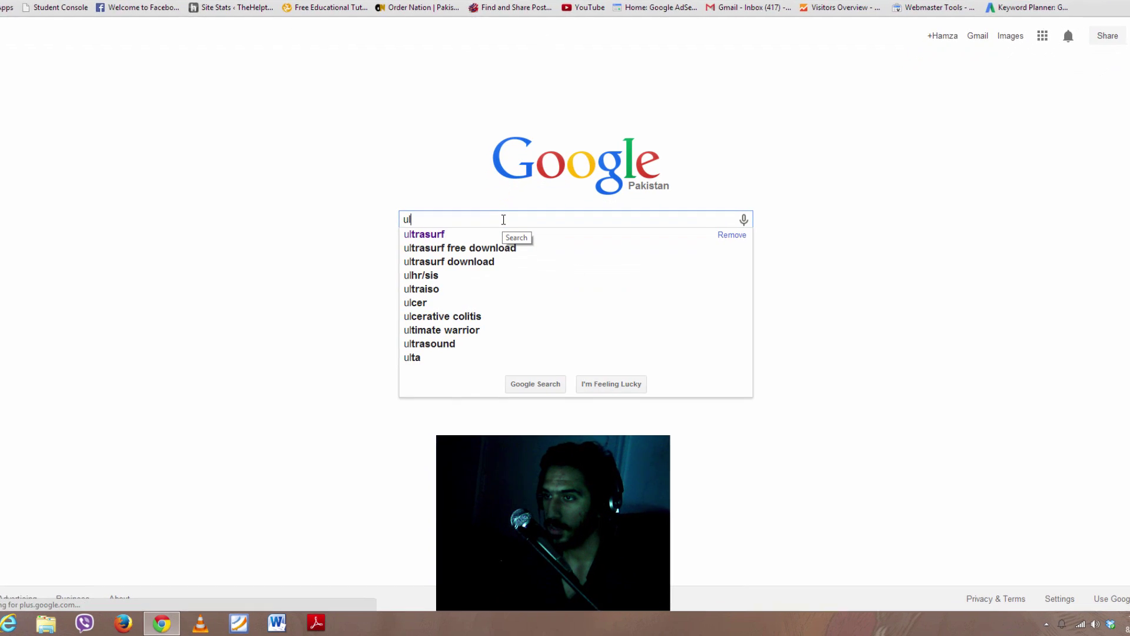
pyautogui.write('trasurf')
pyautogui.press('Return')
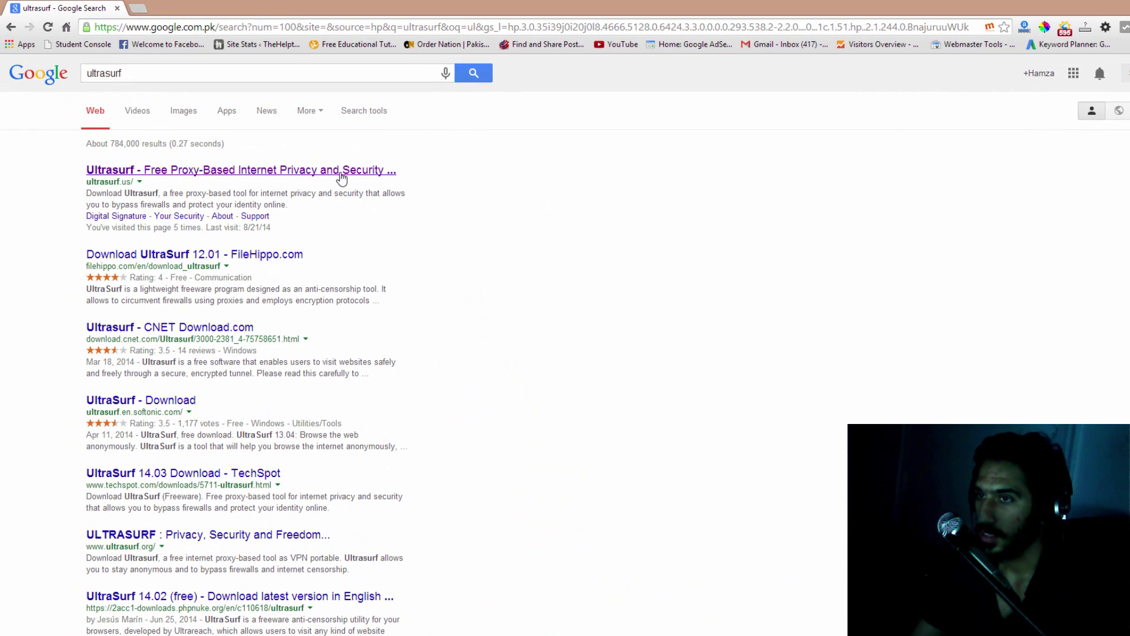
# Step: Open the first Ultrasurf search result in a new tab and switch to it
pyautogui.rightClick(342, 173)
pyautogui.click(366, 183)
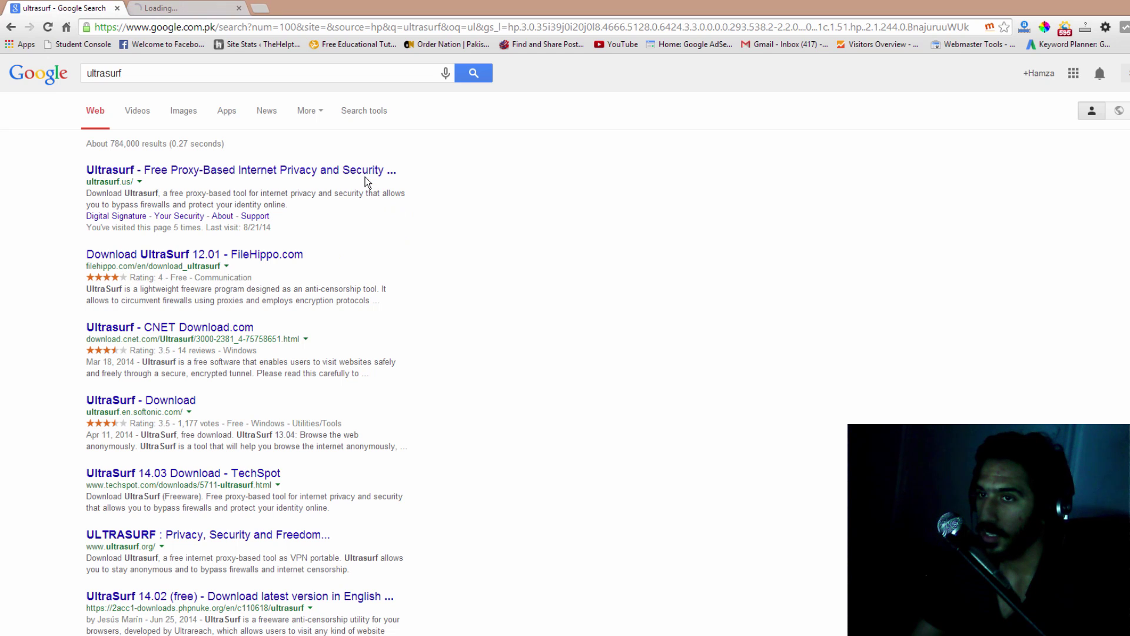
pyautogui.click(186, 8)
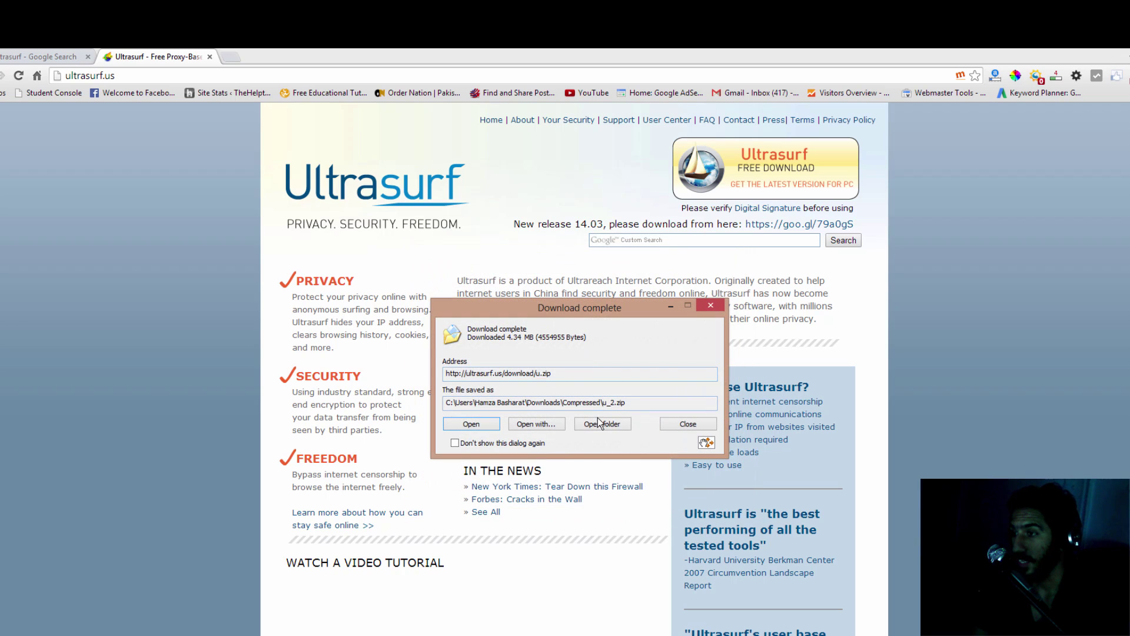
# Step: Copy u_2.zip from its download folder to the desktop and extract it to u_2\
pyautogui.click(605, 426)
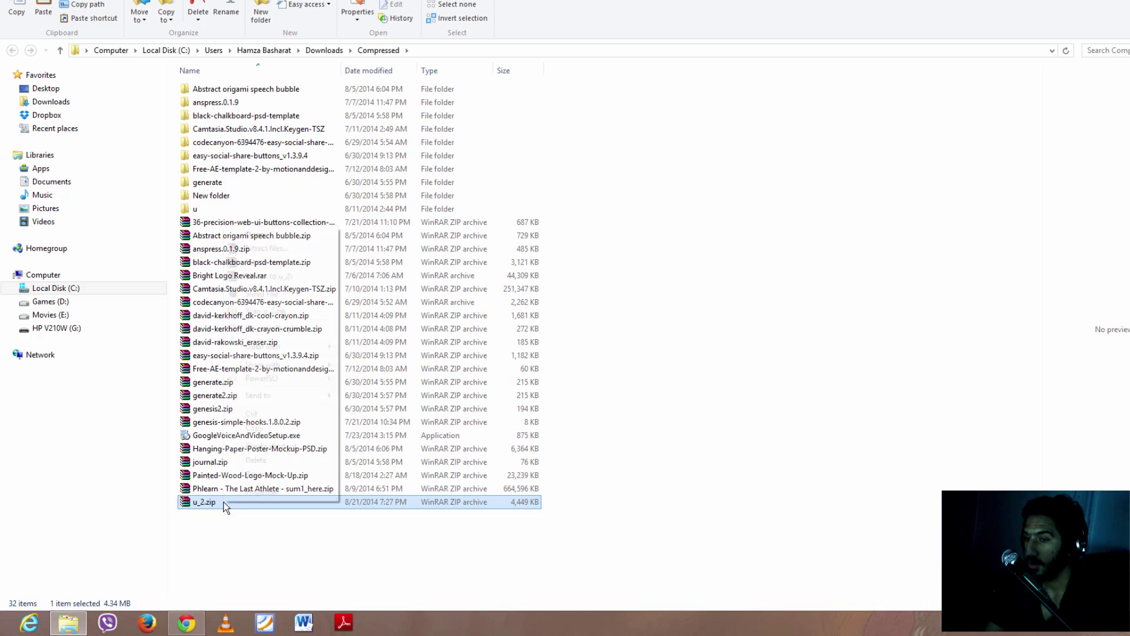
pyautogui.rightClick(226, 502)
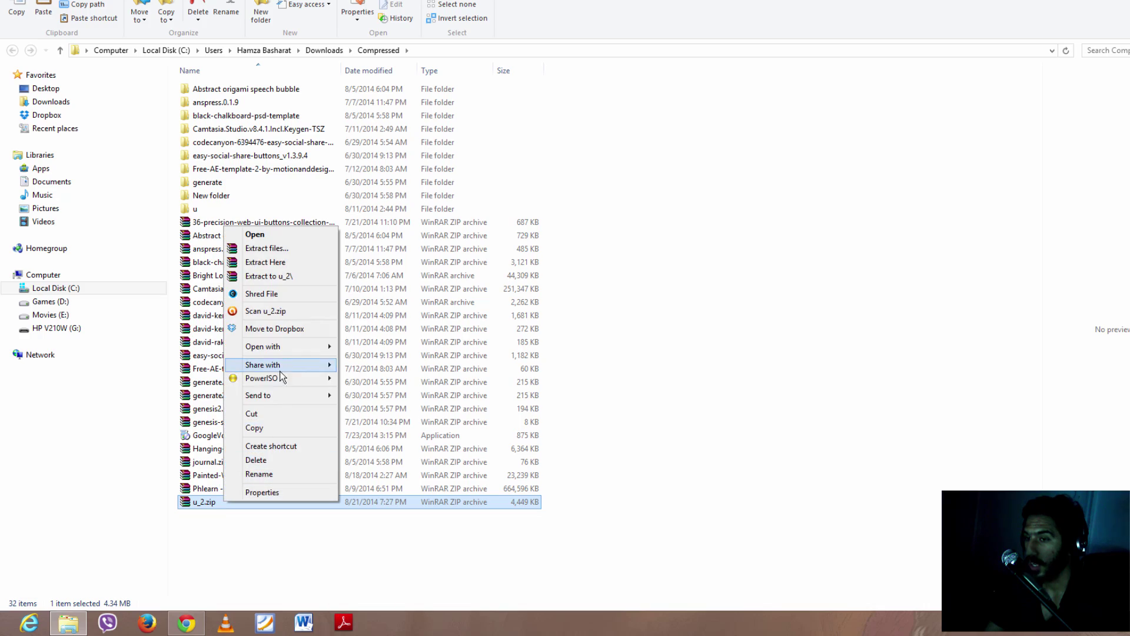
pyautogui.click(252, 429)
pyautogui.press('super+d')
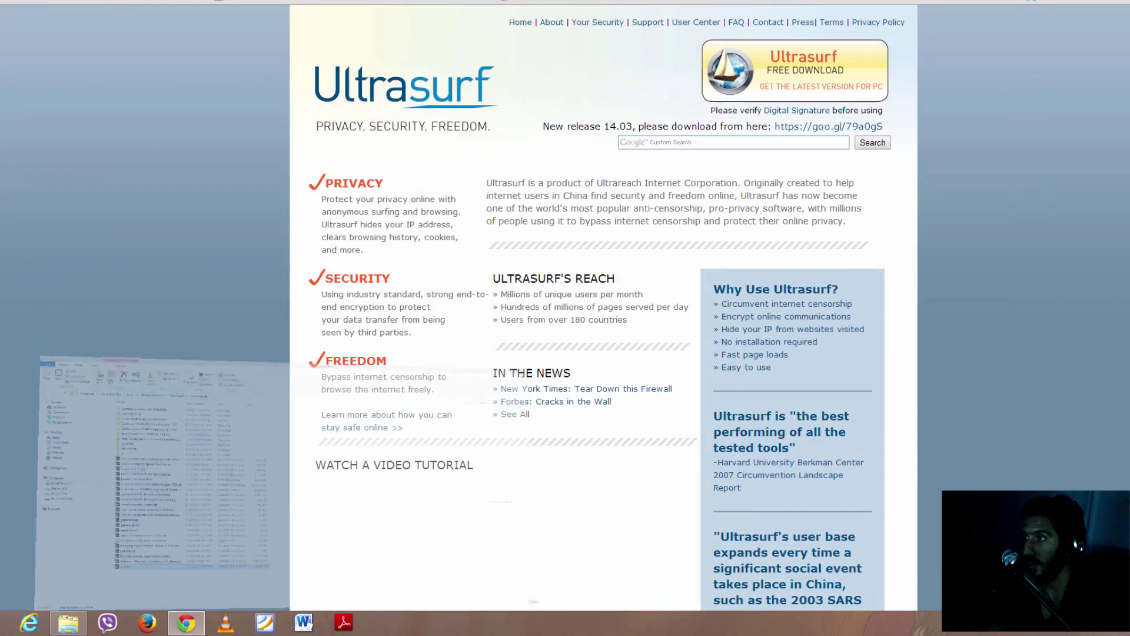
pyautogui.rightClick(116, 288)
pyautogui.click(146, 358)
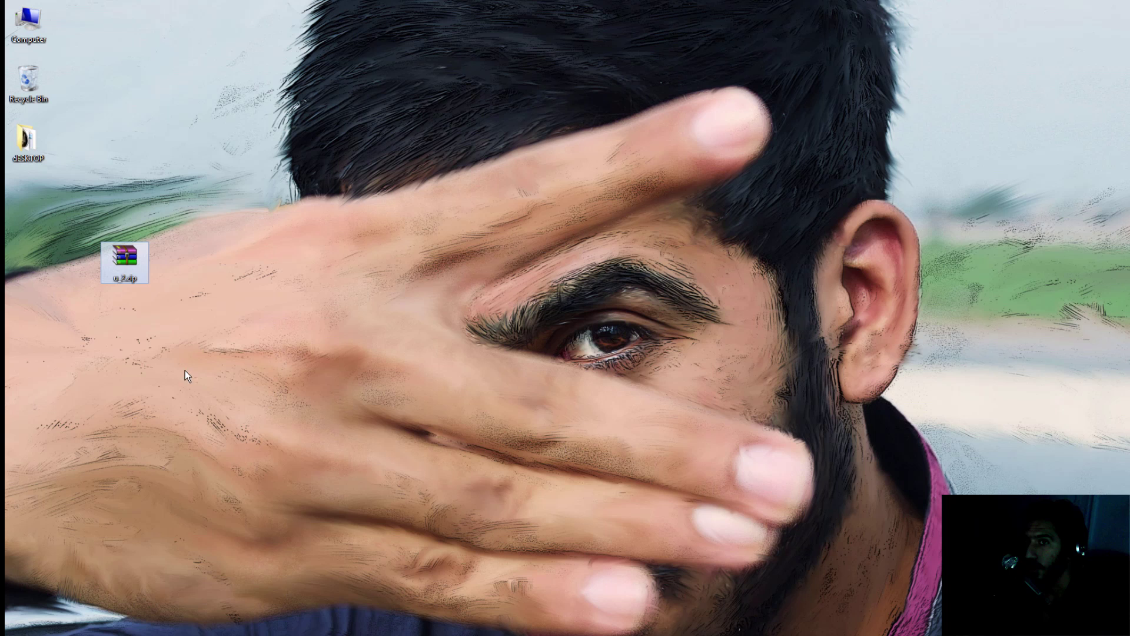
pyautogui.rightClick(126, 261)
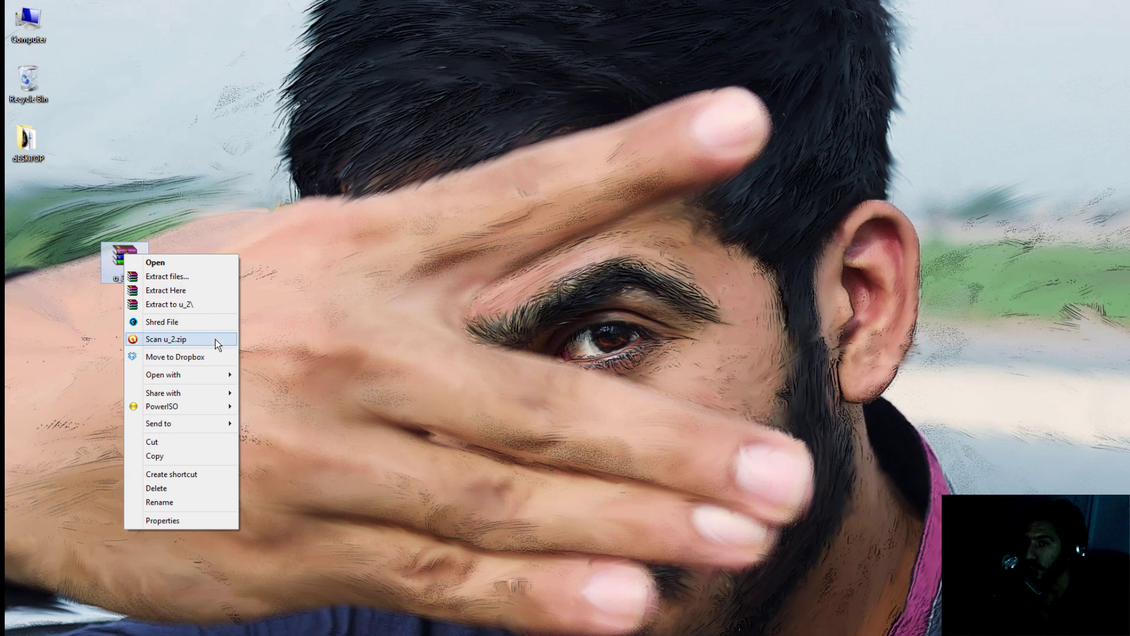
pyautogui.click(210, 304)
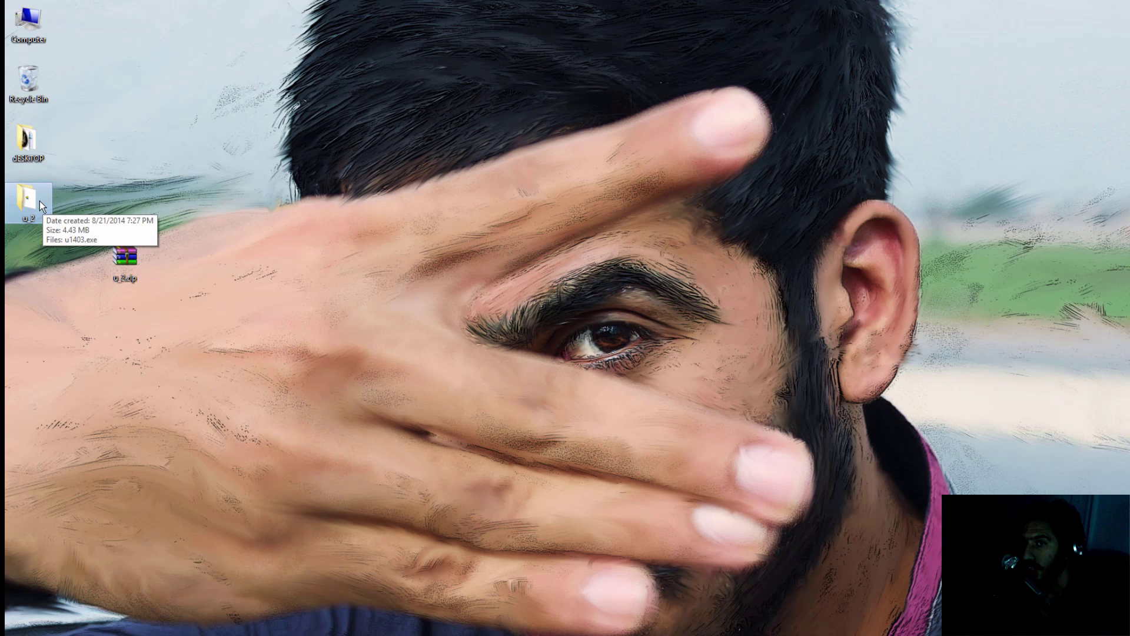
# Step: Open the u_2 folder and launch u1403.exe
pyautogui.doubleClick(40, 200)
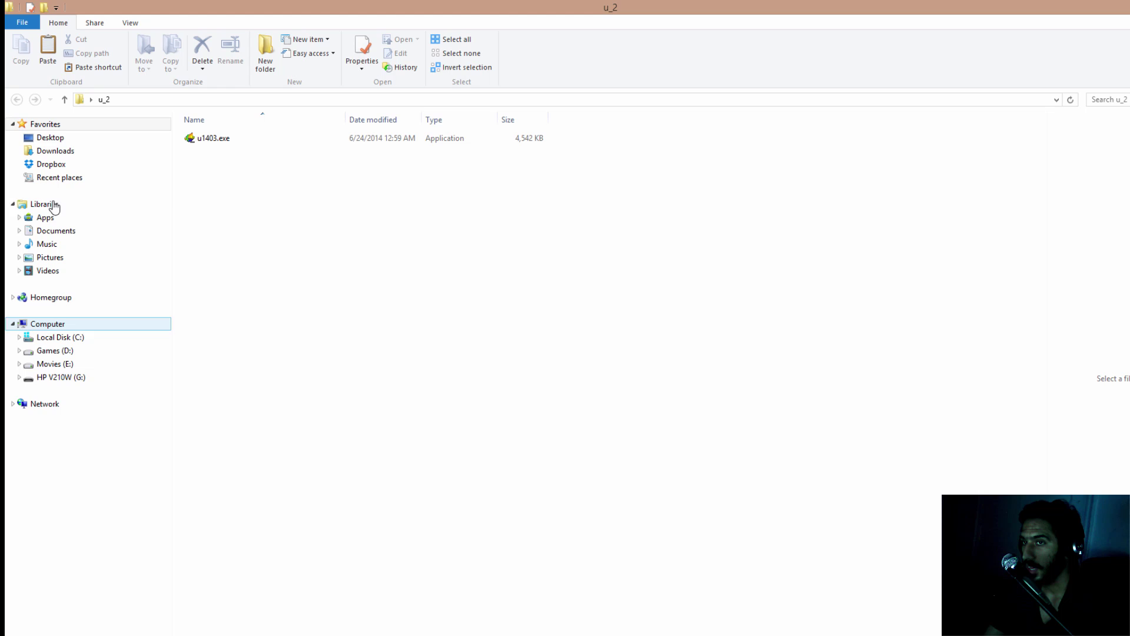
pyautogui.click(243, 142)
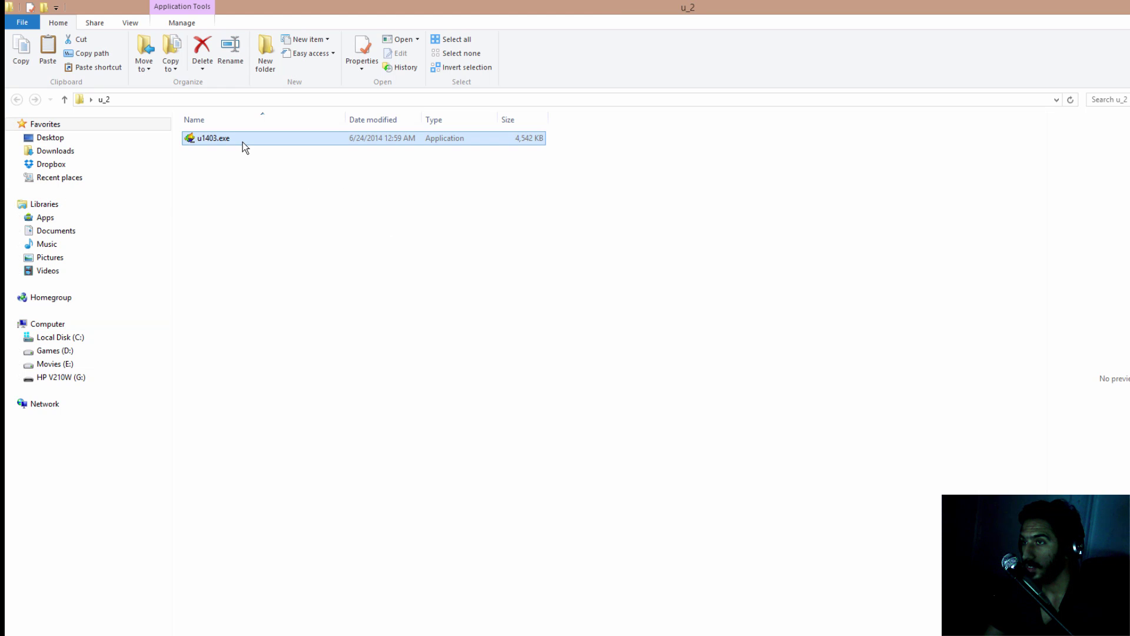
pyautogui.click(244, 214)
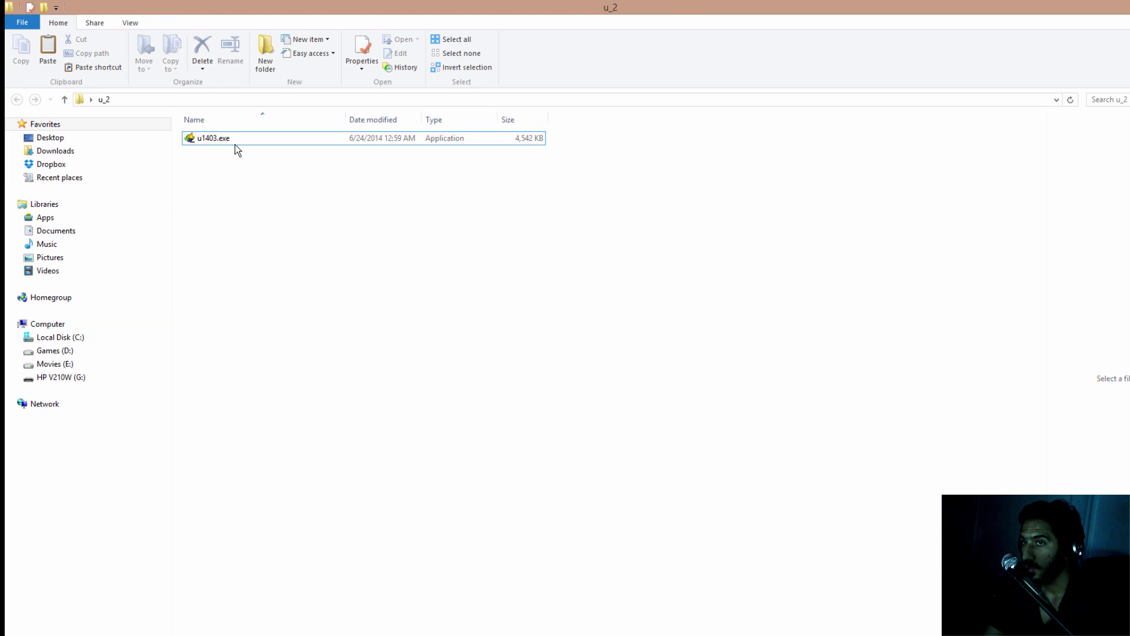
pyautogui.click(236, 142)
pyautogui.doubleClick(235, 141)
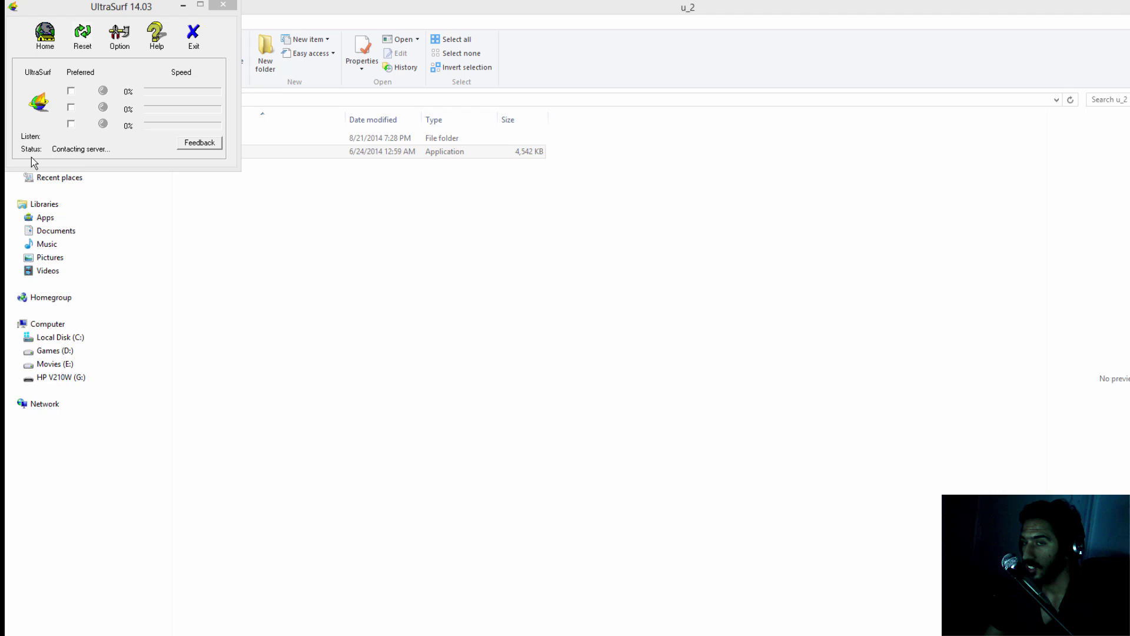
# Step: Move the UltraSurf window to the centre of the screen while it connects
pyautogui.moveTo(145, 6); pyautogui.dragTo(622, 208)
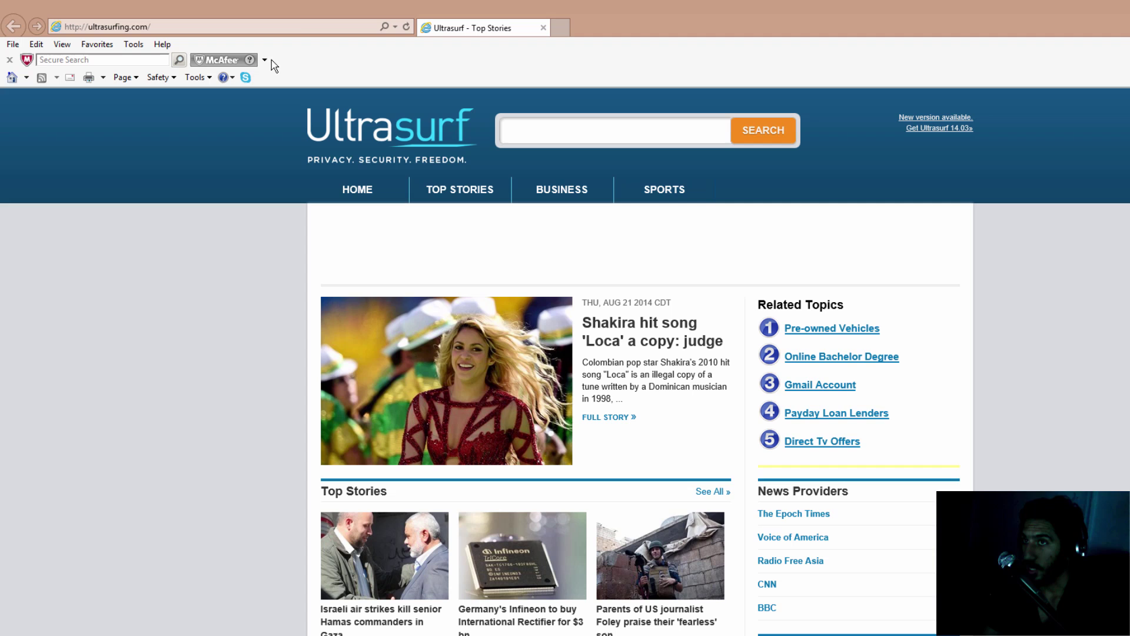
# Step: Enter 'youtube' in Internet Explorer's address bar to load YouTube
pyautogui.click(303, 27)
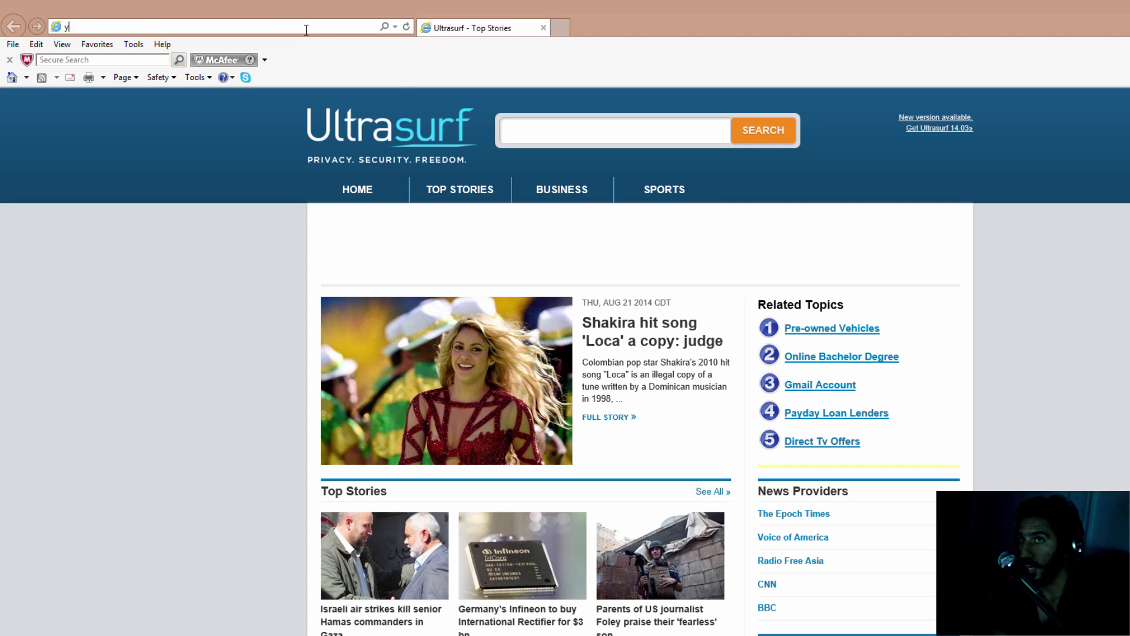
pyautogui.write('youtu')
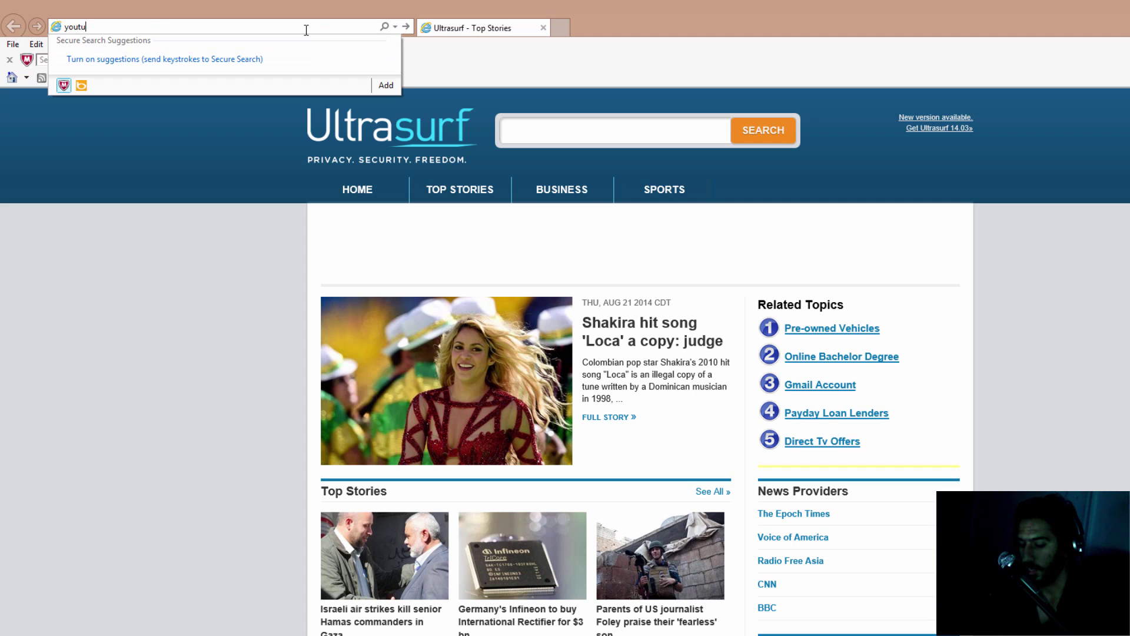
pyautogui.write('be')
pyautogui.press('Return')
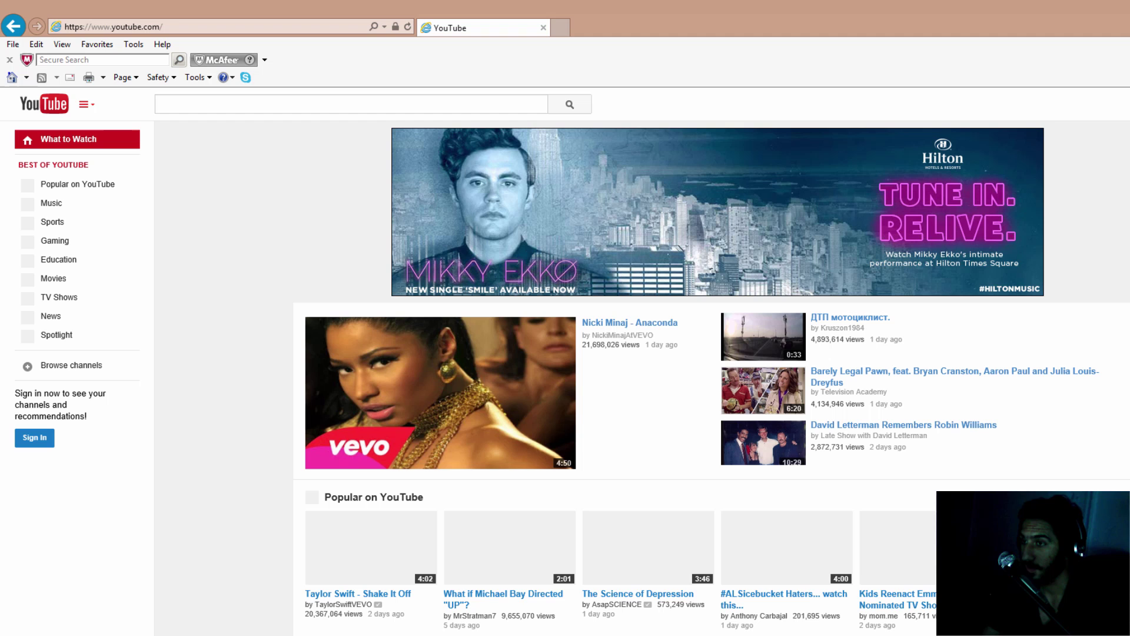
pyautogui.scroll(-5, 619, 354)
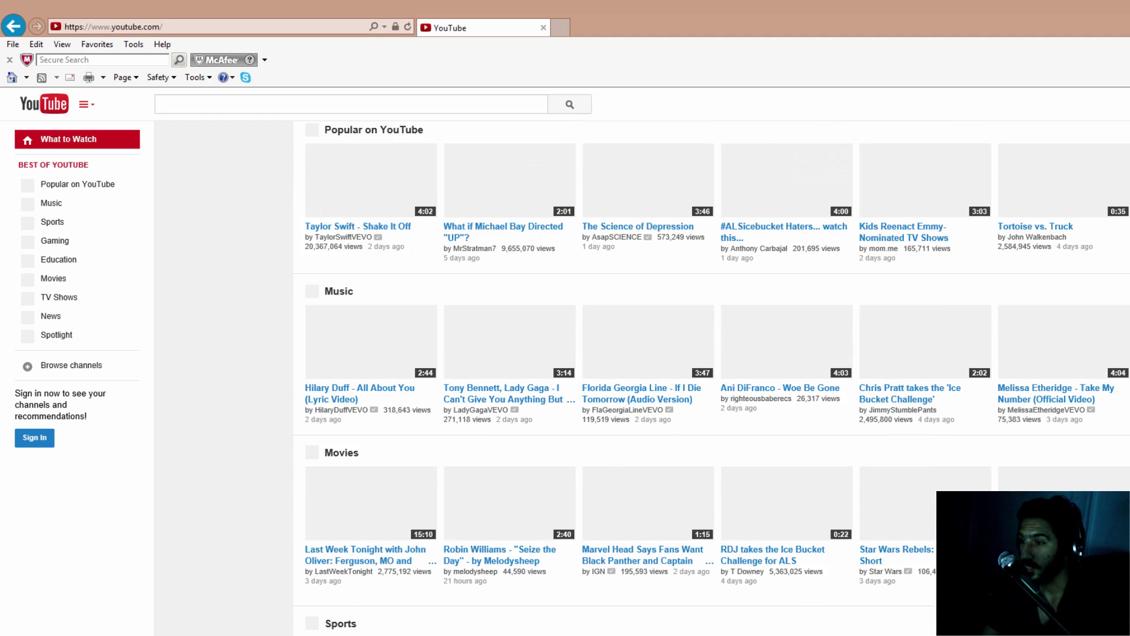
pyautogui.scroll(5, 618, 354)
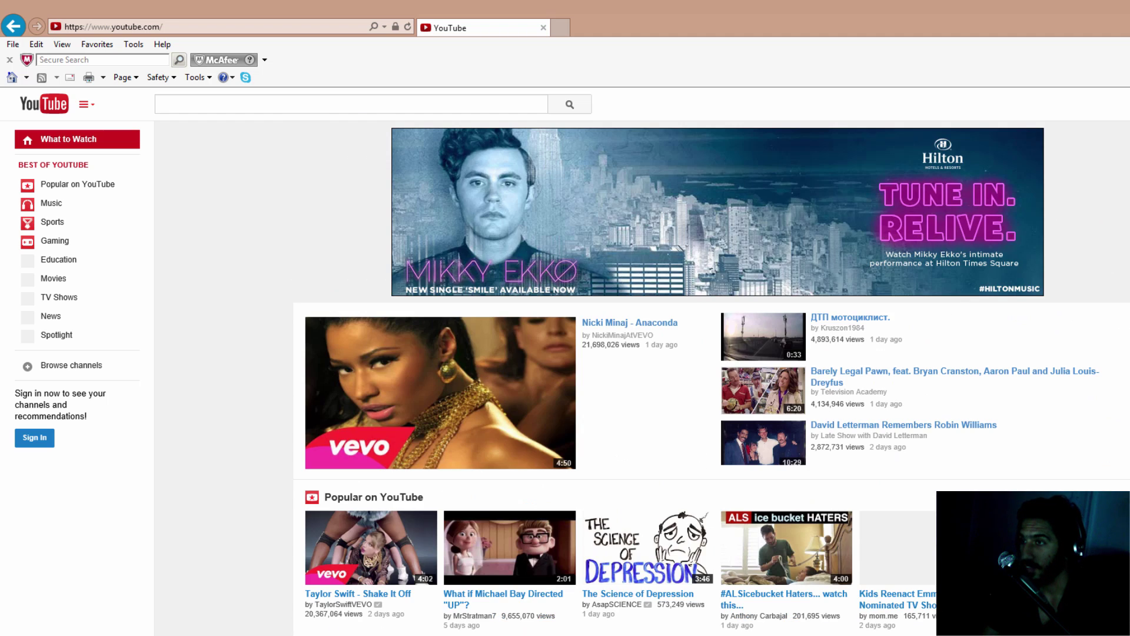